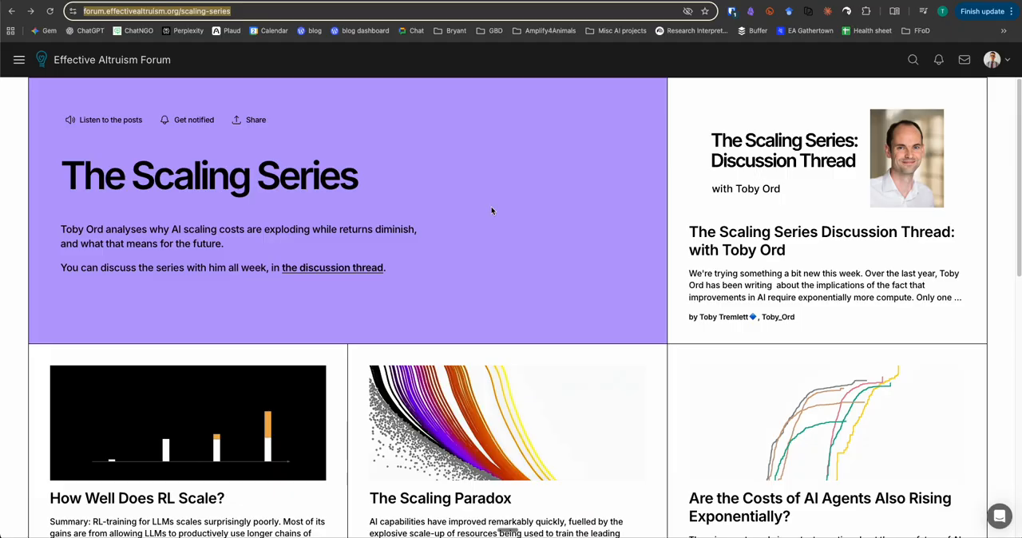
Look through the articles listed on The Scaling Series page of the Effective Altruism Forum
{"action": "scroll", "coordinate": [492, 211], "scroll_direction": "down", "scroll_amount": 3}
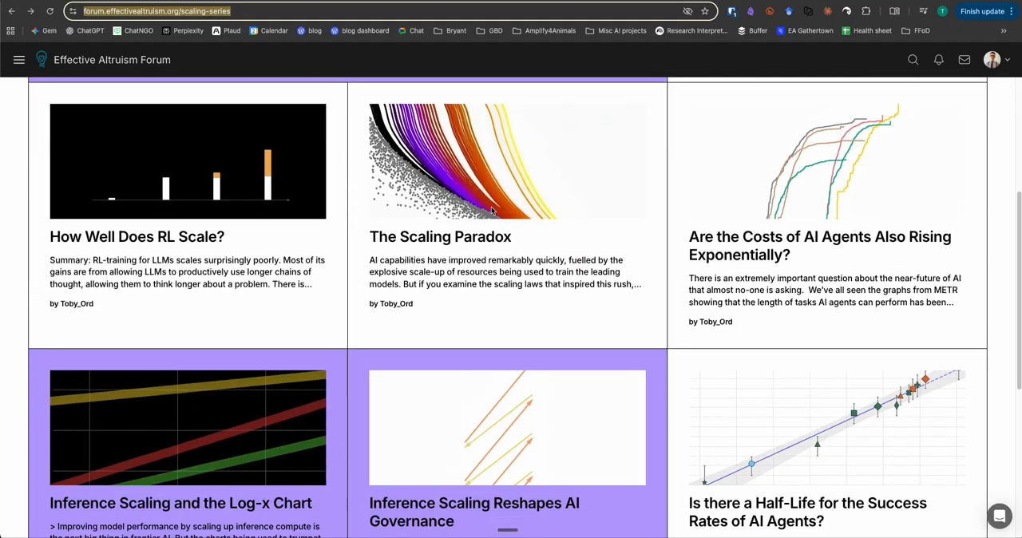
{"action": "scroll", "coordinate": [490, 205], "scroll_direction": "up", "scroll_amount": 2}
{"action": "scroll", "coordinate": [438, 328], "scroll_direction": "down", "scroll_amount": 6}
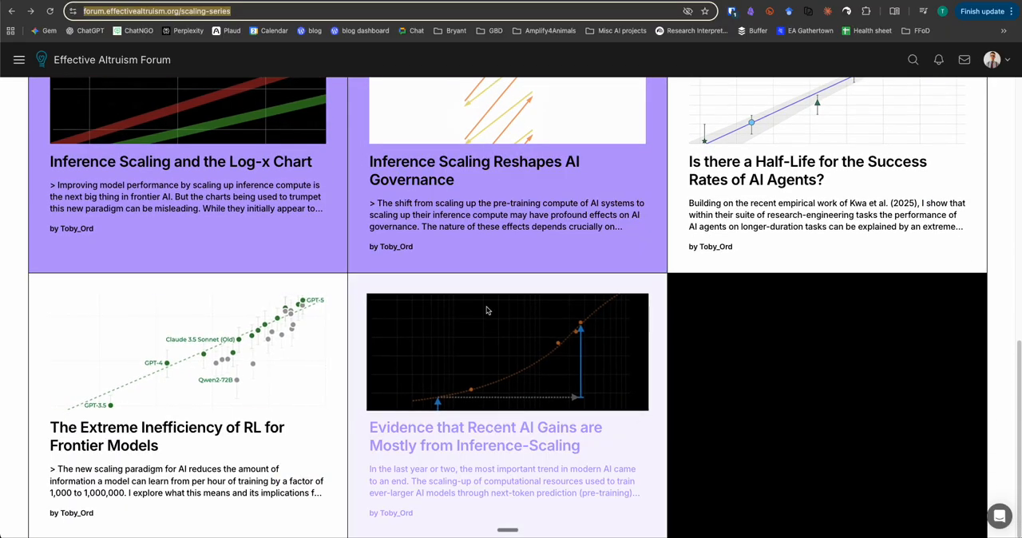
{"action": "scroll", "coordinate": [478, 211], "scroll_direction": "up", "scroll_amount": 7}
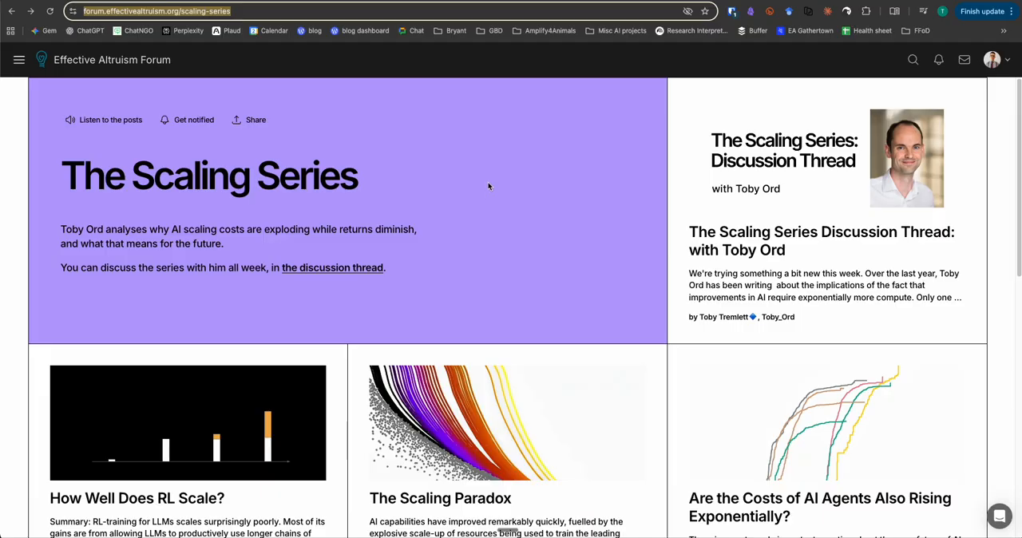
{"action": "left_click", "coordinate": [488, 187]}
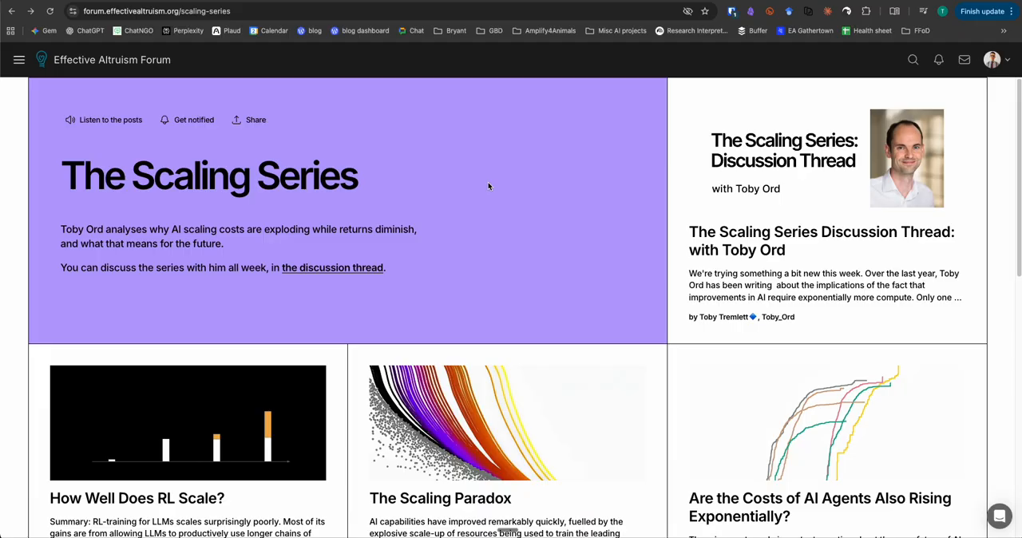
{"action": "scroll", "coordinate": [488, 186], "scroll_direction": "down", "scroll_amount": 1}
{"action": "scroll", "coordinate": [488, 186], "scroll_direction": "up", "scroll_amount": 1}
{"action": "scroll", "coordinate": [488, 186], "scroll_direction": "down", "scroll_amount": 4}
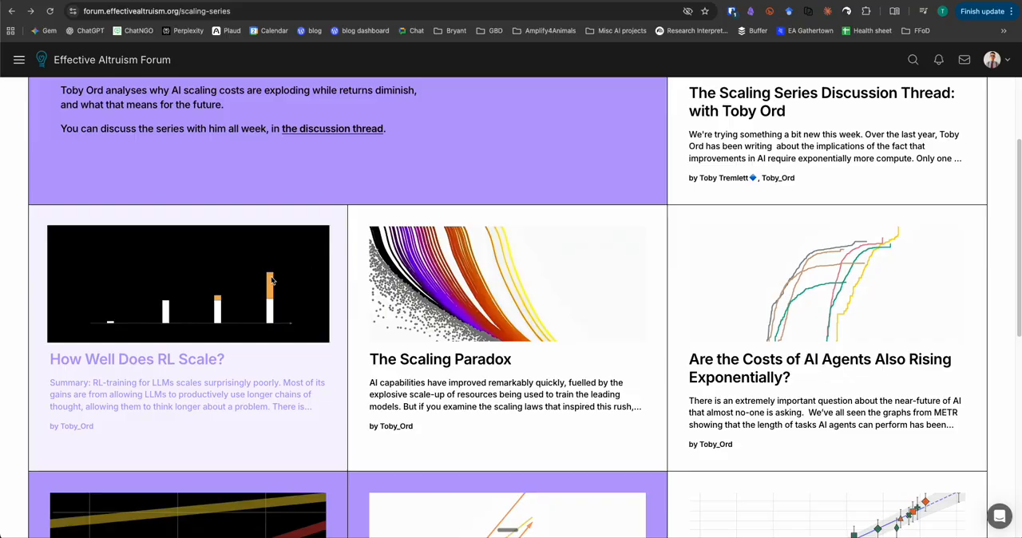
{"action": "scroll", "coordinate": [275, 279], "scroll_direction": "down", "scroll_amount": 1}
{"action": "scroll", "coordinate": [637, 328], "scroll_direction": "down", "scroll_amount": 8}
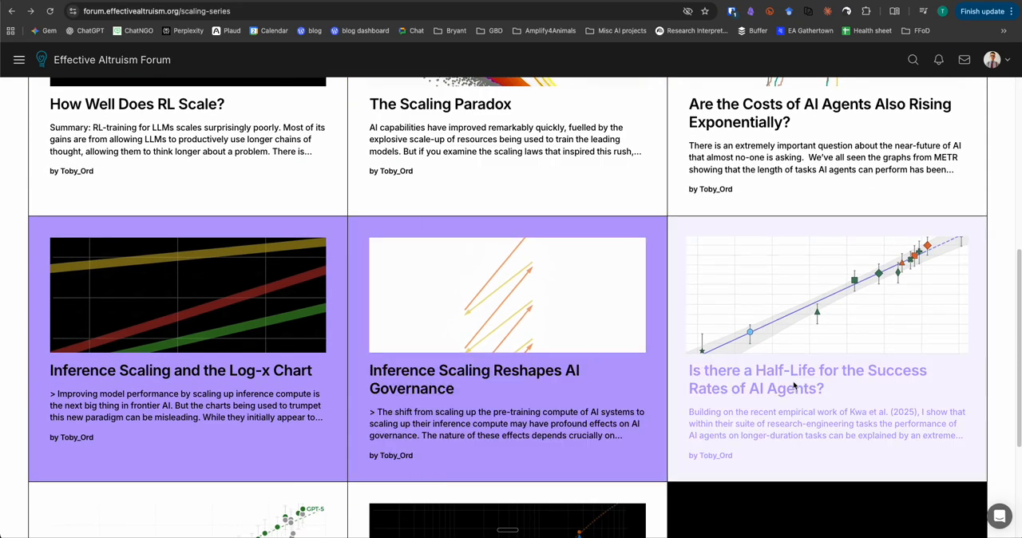
{"action": "scroll", "coordinate": [546, 341], "scroll_direction": "down", "scroll_amount": 2}
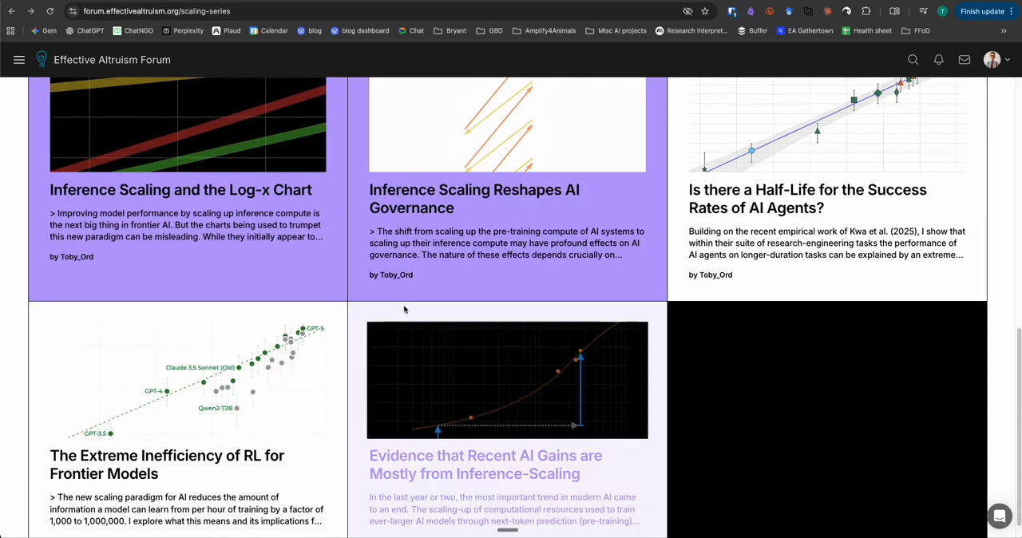
{"action": "scroll", "coordinate": [481, 261], "scroll_direction": "up", "scroll_amount": 14}
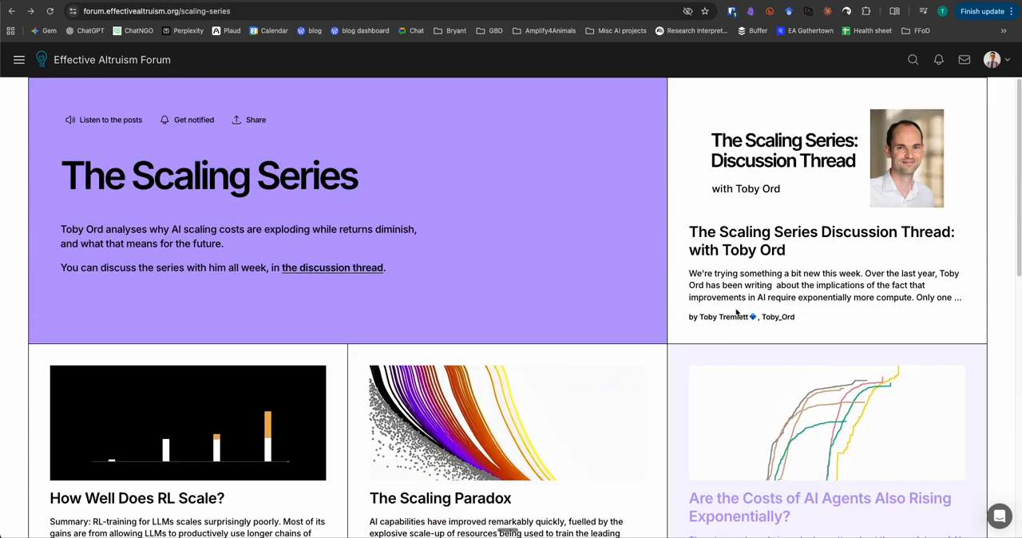
{"action": "scroll", "coordinate": [511, 400], "scroll_direction": "down", "scroll_amount": 6}
{"action": "scroll", "coordinate": [560, 370], "scroll_direction": "up", "scroll_amount": 6}
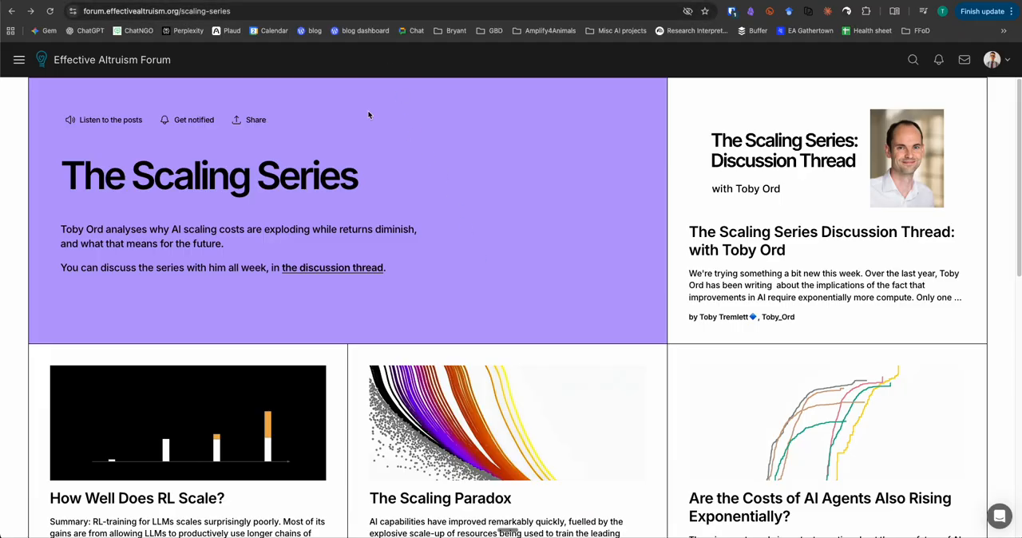
Copy the web address of The Scaling Series page, switch to Firecrawl and open its home page
{"action": "left_click", "coordinate": [331, 12]}
{"action": "key", "text": "ctrl+c"}
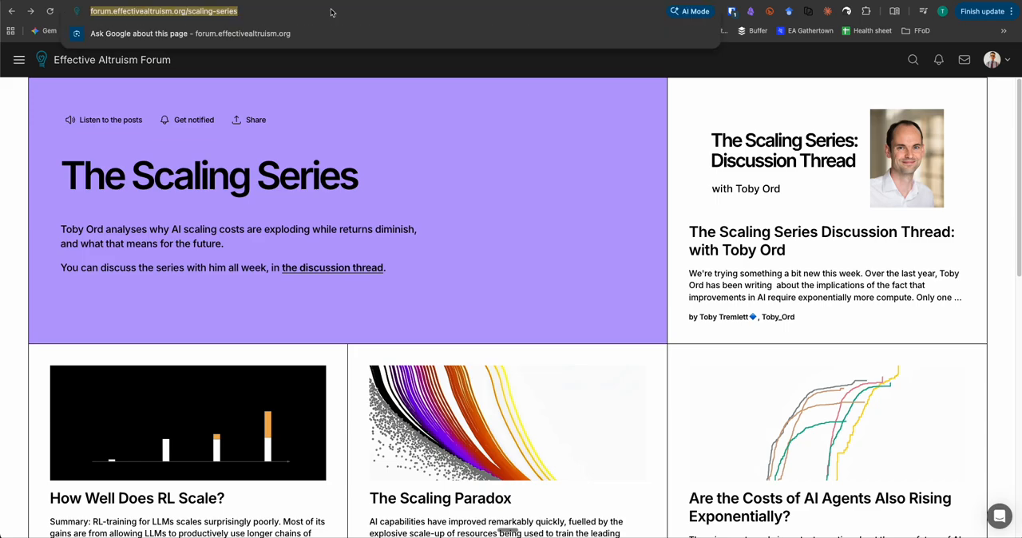
{"action": "left_click", "coordinate": [345, 1]}
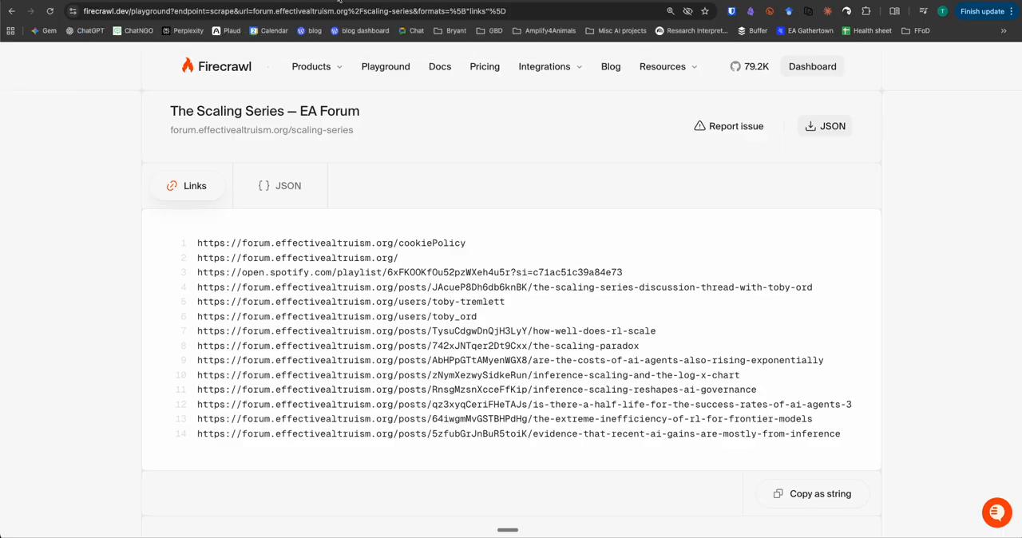
{"action": "scroll", "coordinate": [352, 106], "scroll_direction": "up", "scroll_amount": 5}
{"action": "left_click", "coordinate": [218, 118]}
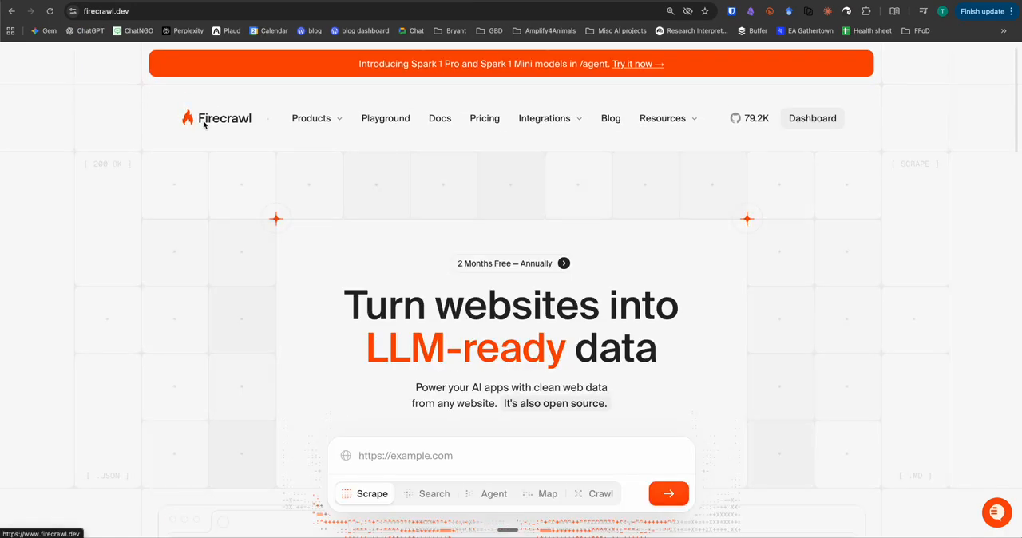
{"action": "scroll", "coordinate": [408, 241], "scroll_direction": "down", "scroll_amount": 1}
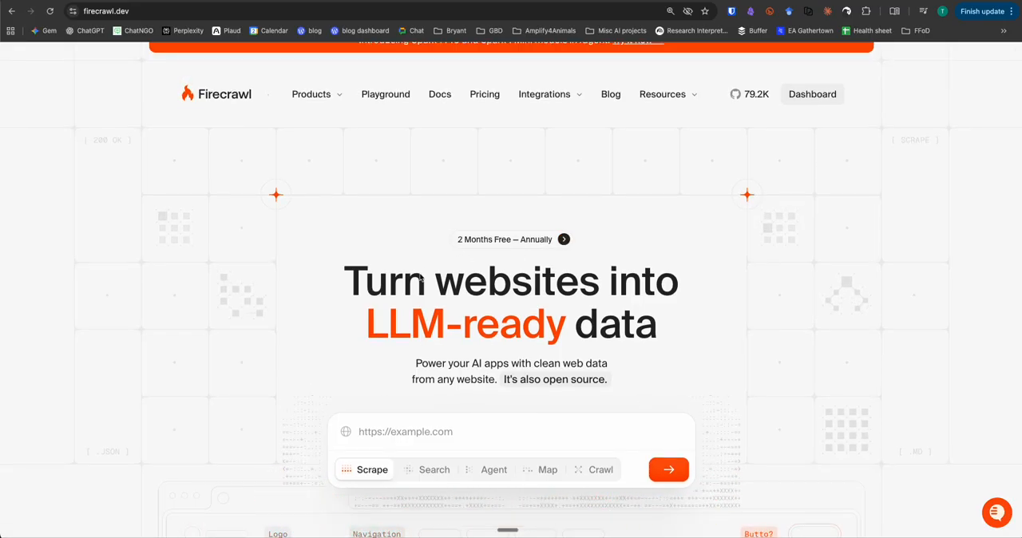
{"action": "scroll", "coordinate": [407, 273], "scroll_direction": "down", "scroll_amount": 2}
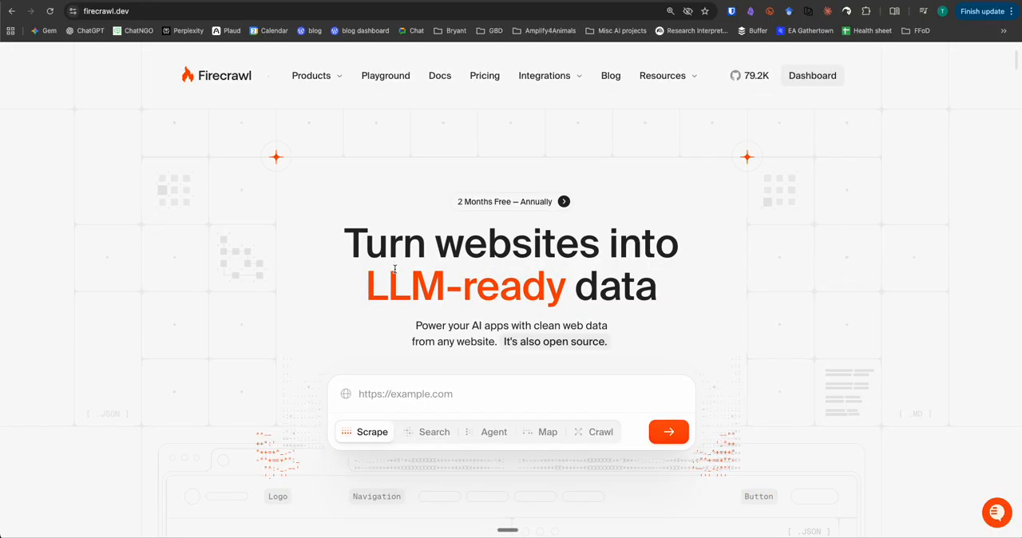
{"action": "left_click", "coordinate": [359, 365]}
{"action": "key", "text": "ctrl+v"}
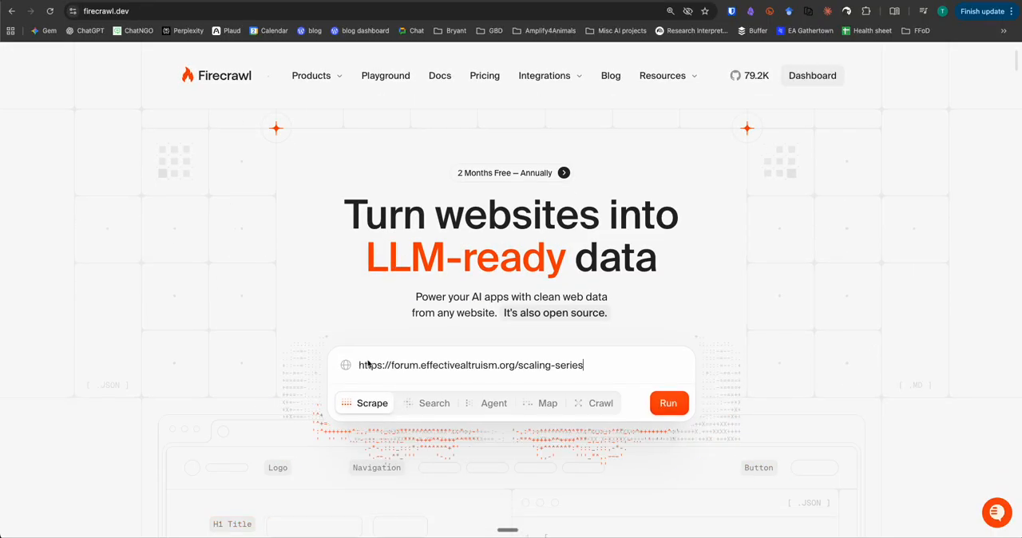
{"action": "left_click", "coordinate": [663, 407]}
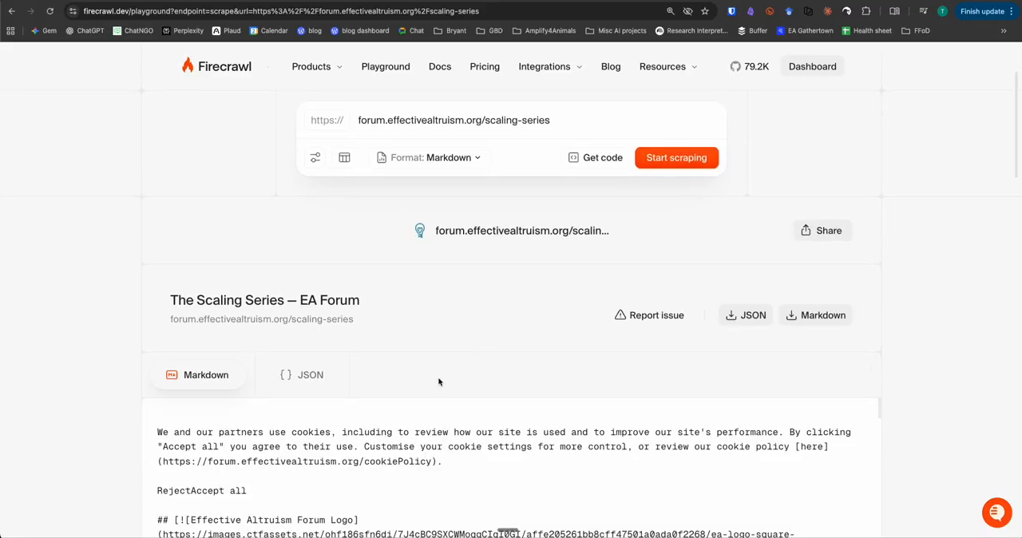
Examine the scraped Markdown text of The Scaling Series page
{"action": "scroll", "coordinate": [440, 380], "scroll_direction": "down", "scroll_amount": 3}
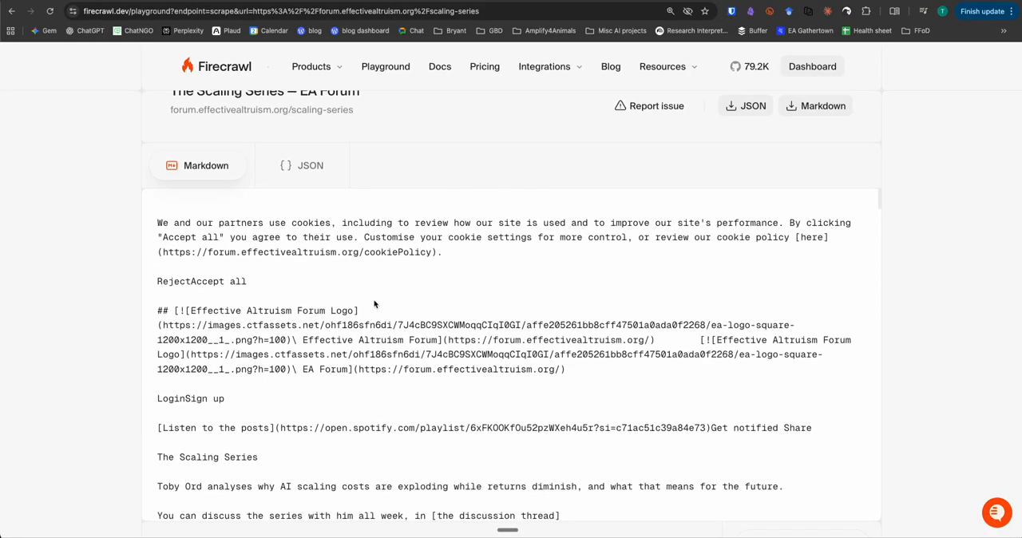
{"action": "scroll", "coordinate": [375, 304], "scroll_direction": "down", "scroll_amount": 2}
{"action": "scroll", "coordinate": [374, 300], "scroll_direction": "down", "scroll_amount": 1}
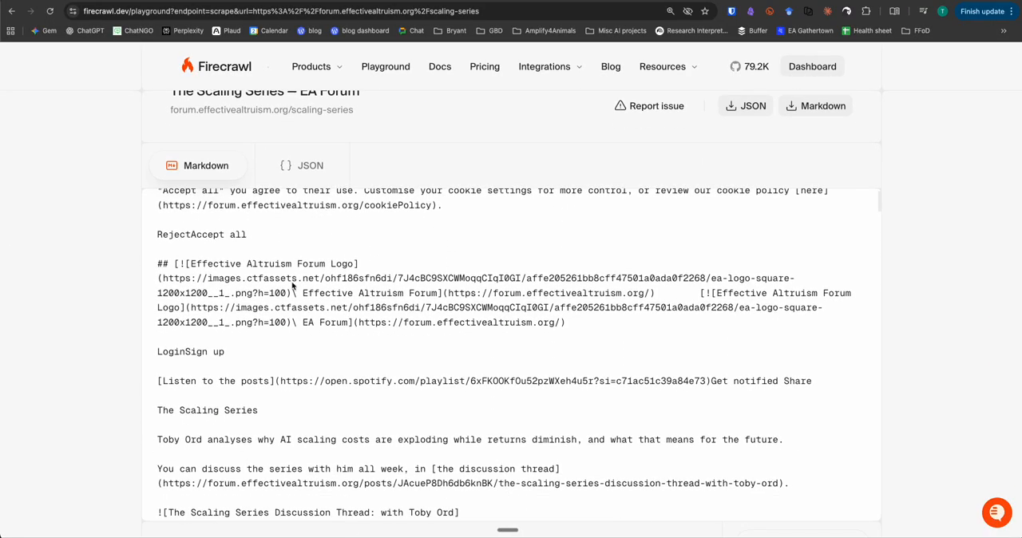
{"action": "scroll", "coordinate": [292, 285], "scroll_direction": "down", "scroll_amount": 3}
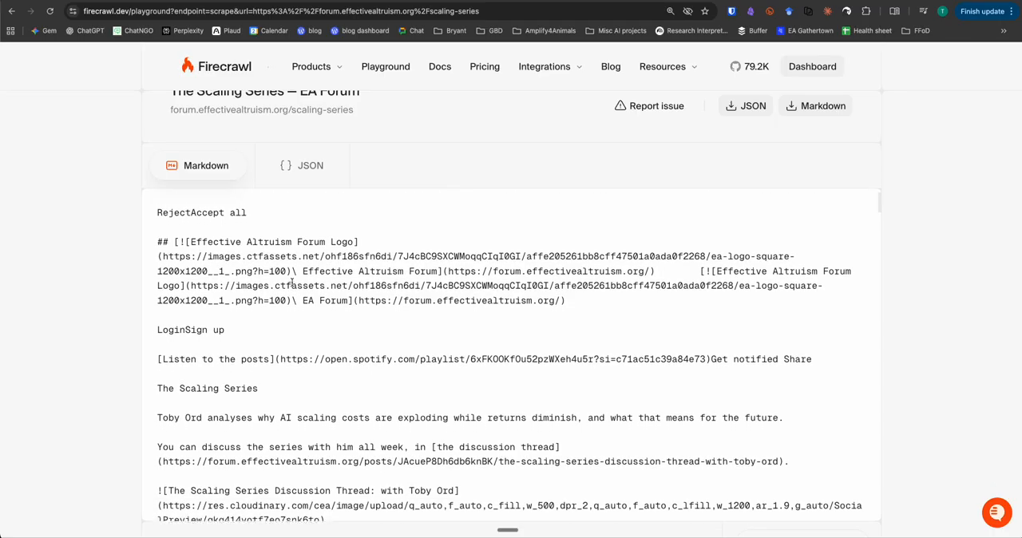
{"action": "scroll", "coordinate": [292, 286], "scroll_direction": "down", "scroll_amount": 1}
{"action": "left_click_drag", "start_coordinate": [279, 313], "coordinate": [381, 326]}
{"action": "scroll", "coordinate": [381, 326], "scroll_direction": "down", "scroll_amount": 4}
{"action": "left_click_drag", "start_coordinate": [226, 303], "coordinate": [449, 302]}
{"action": "left_click", "coordinate": [454, 304]}
{"action": "scroll", "coordinate": [456, 304], "scroll_direction": "down", "scroll_amount": 8}
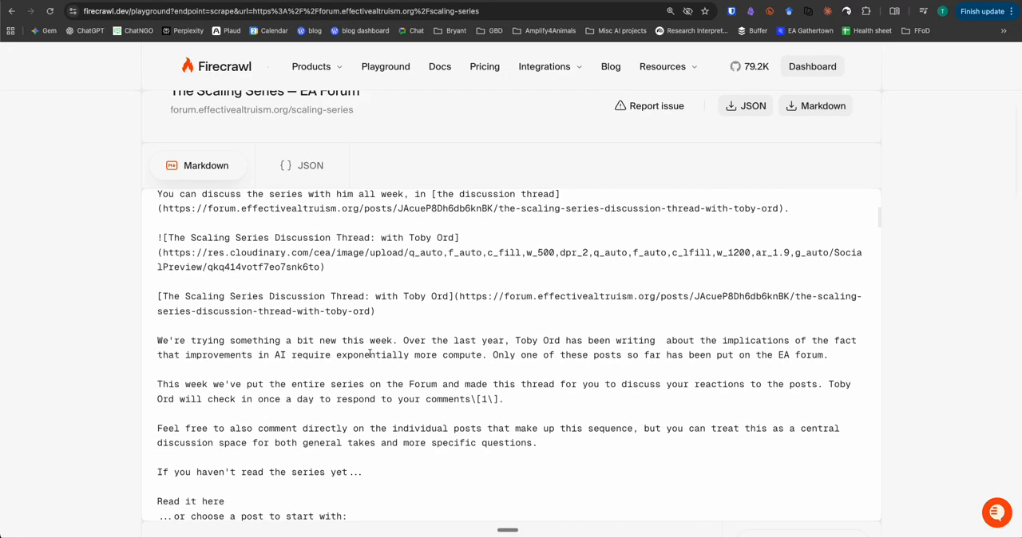
{"action": "scroll", "coordinate": [275, 339], "scroll_direction": "down", "scroll_amount": 5}
{"action": "scroll", "coordinate": [275, 339], "scroll_direction": "up", "scroll_amount": 20}
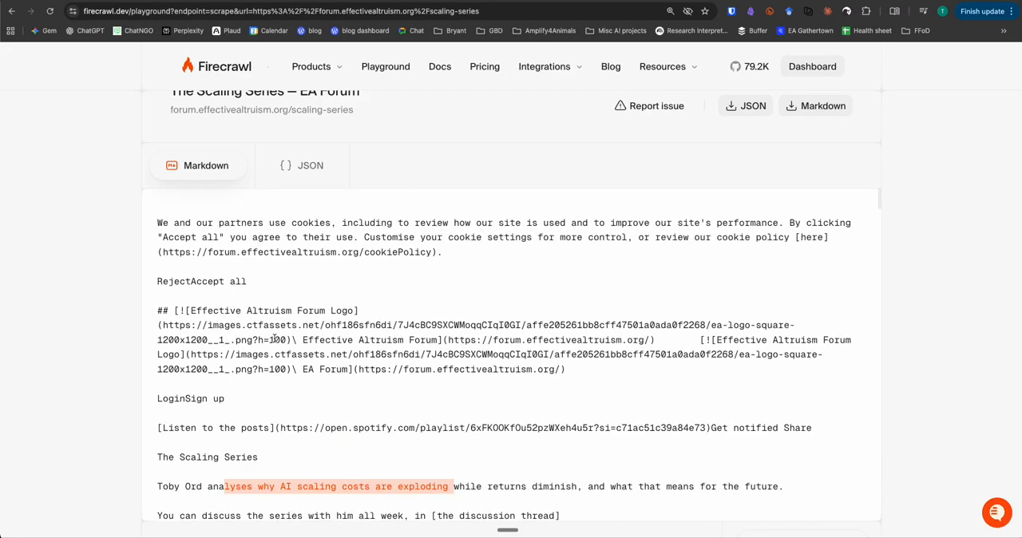
{"action": "scroll", "coordinate": [117, 282], "scroll_direction": "up", "scroll_amount": 6}
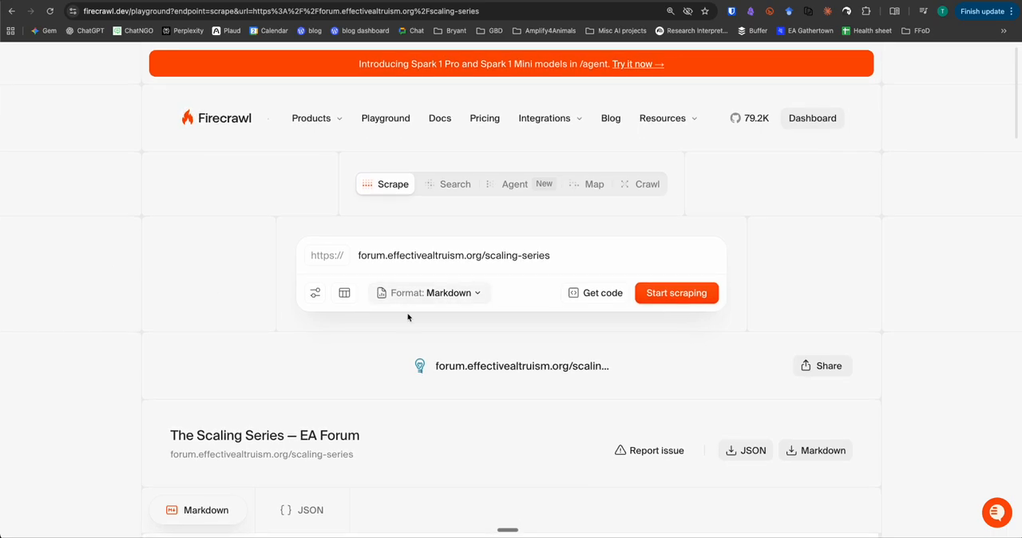
Change the scrape output format from Markdown to Links only and scrape the page again
{"action": "left_click", "coordinate": [429, 294]}
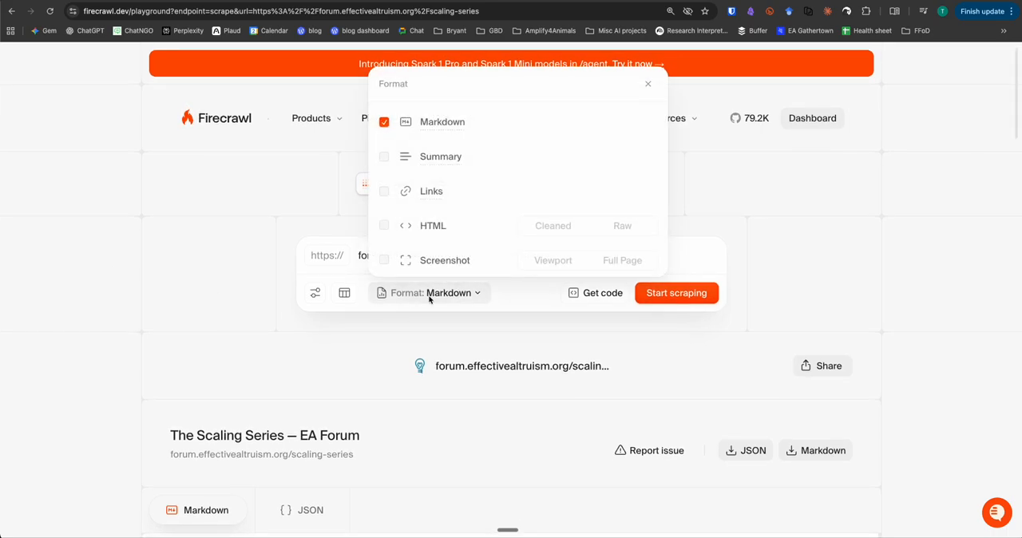
{"action": "left_click", "coordinate": [384, 191]}
{"action": "left_click", "coordinate": [386, 122]}
{"action": "left_click", "coordinate": [662, 293]}
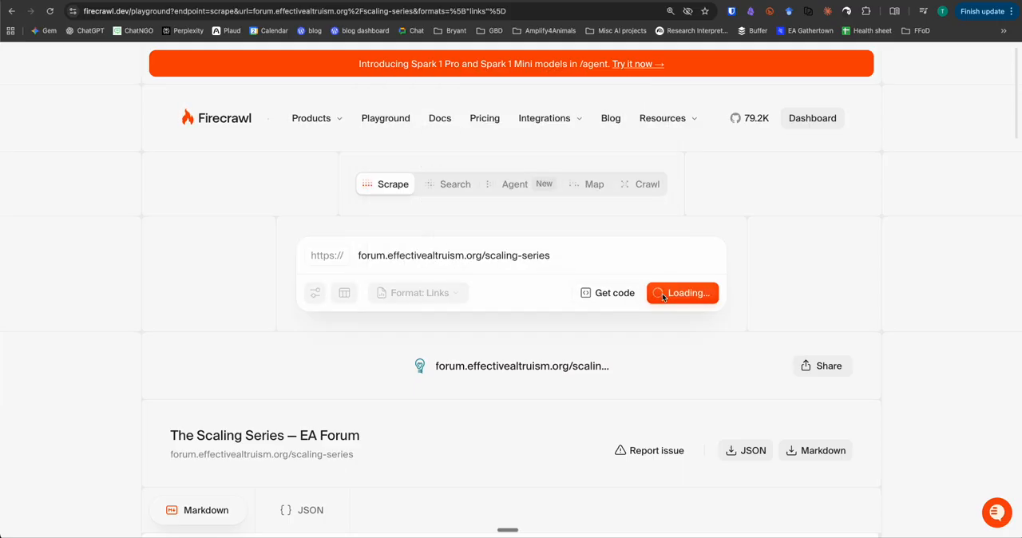
Select and copy the scraped links from the series discussion thread on line 4 through the last article on line 14
{"action": "scroll", "coordinate": [539, 336], "scroll_direction": "down", "scroll_amount": 5}
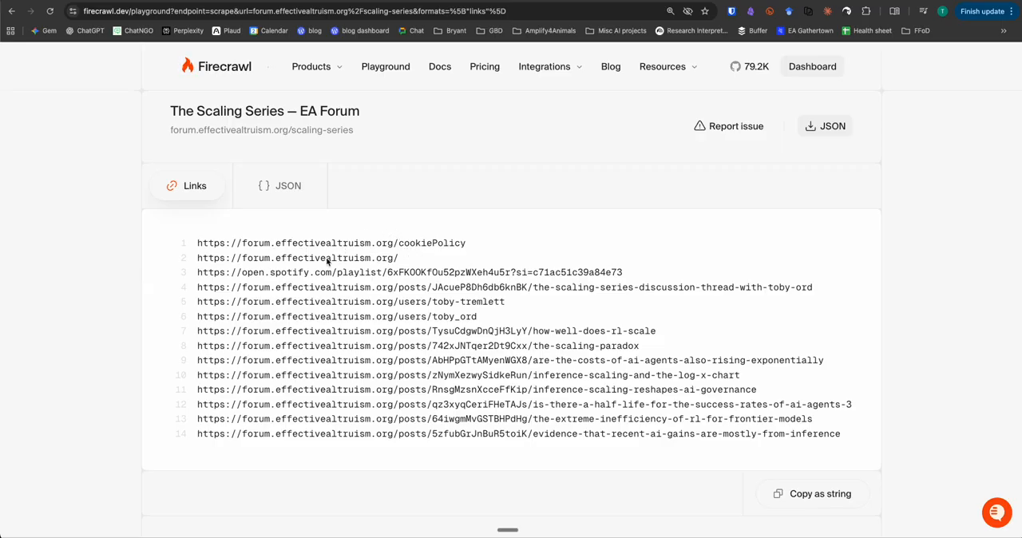
{"action": "left_click", "coordinate": [384, 263]}
{"action": "left_click_drag", "start_coordinate": [259, 272], "coordinate": [323, 277]}
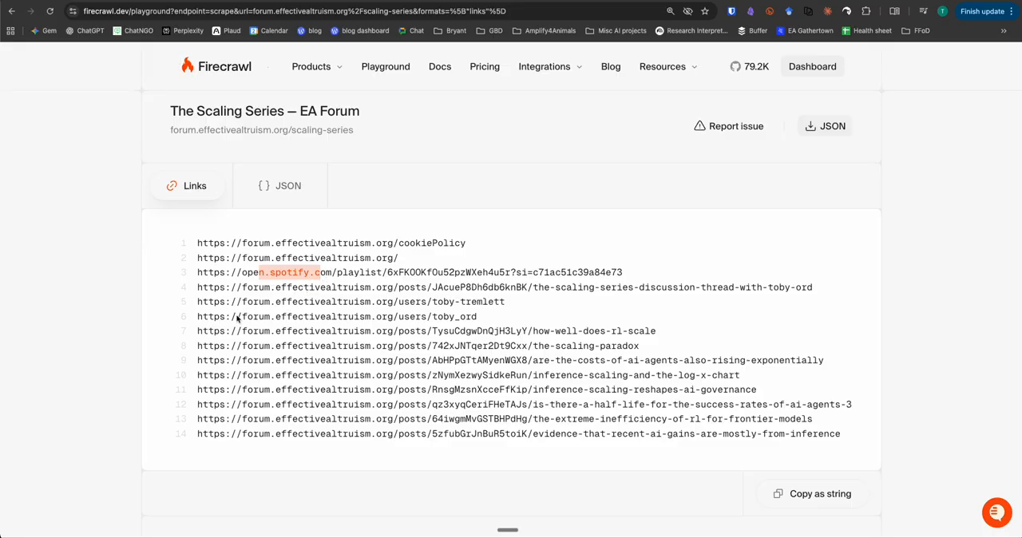
{"action": "left_click_drag", "start_coordinate": [200, 332], "coordinate": [867, 435]}
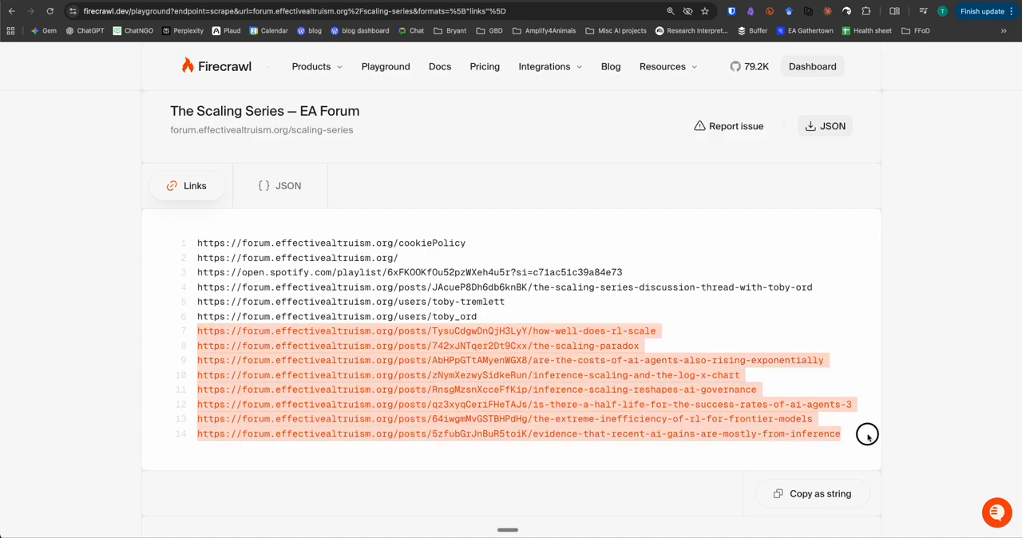
{"action": "left_click", "coordinate": [212, 289]}
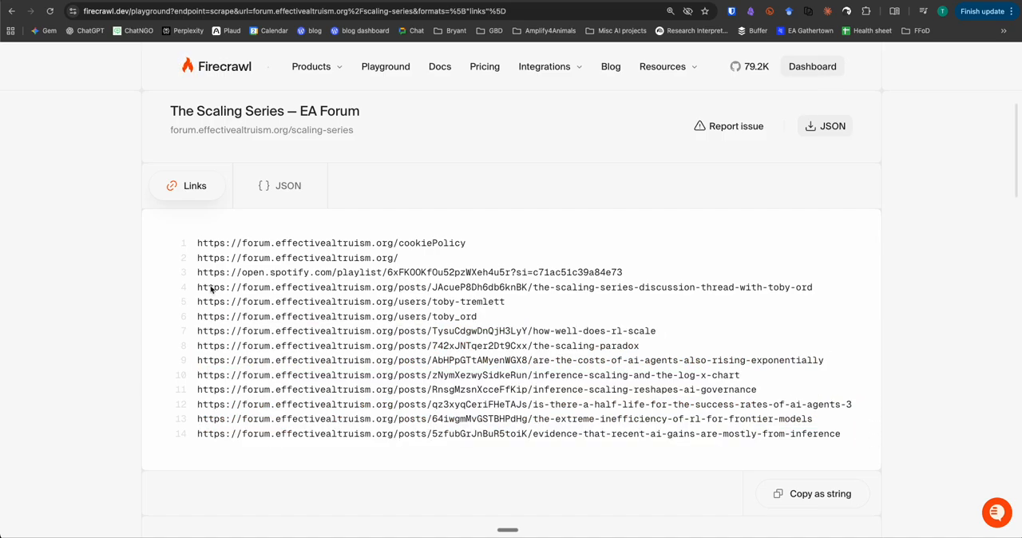
{"action": "left_click_drag", "start_coordinate": [636, 435], "coordinate": [859, 446]}
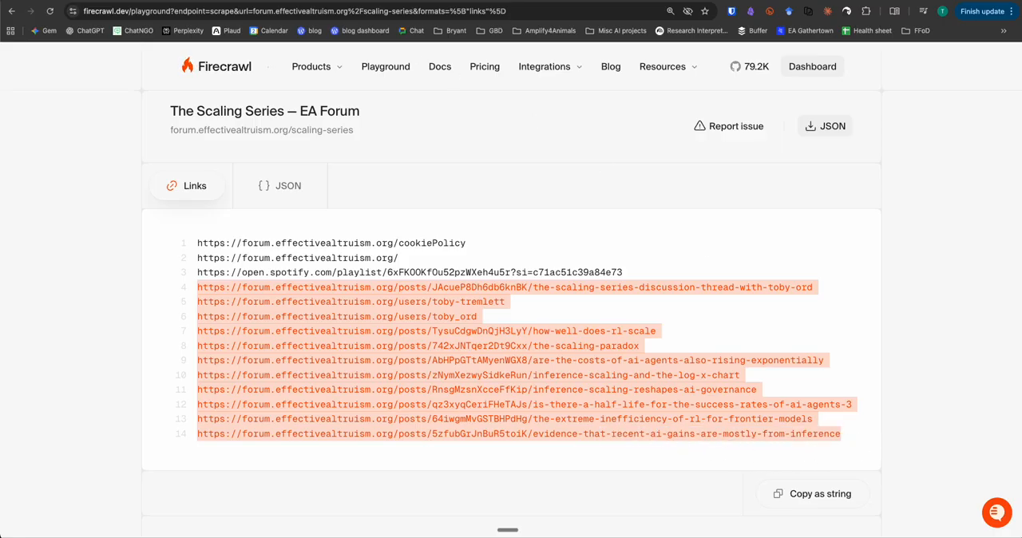
Switch to NotebookLM, create a new notebook and paste the copied links as website sources
{"action": "left_click", "coordinate": [238, 1]}
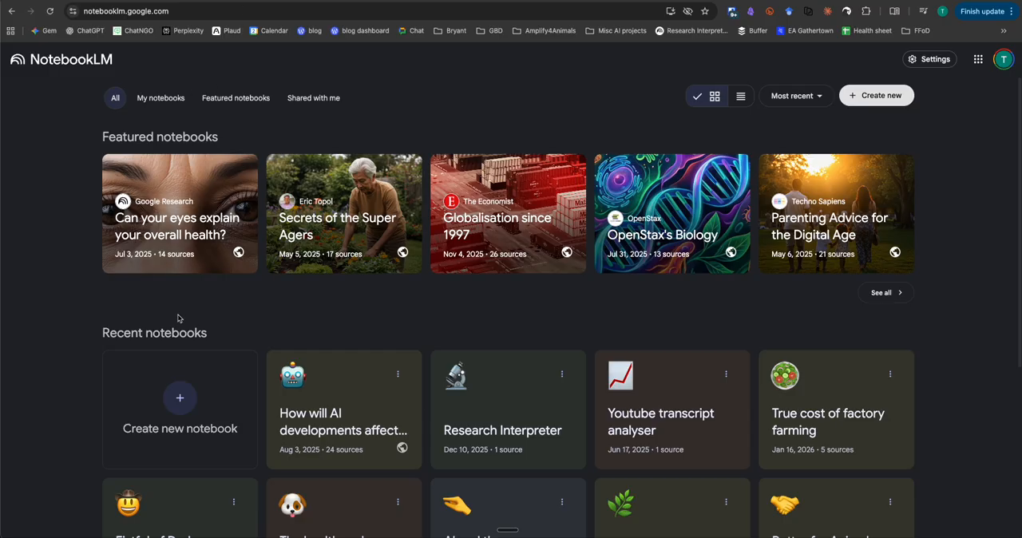
{"action": "left_click", "coordinate": [172, 396]}
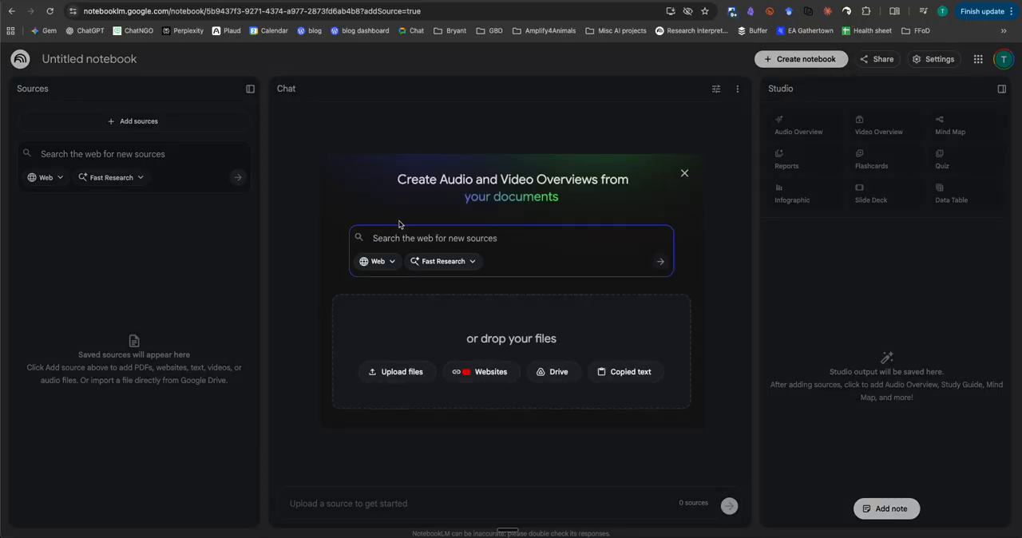
{"action": "left_click", "coordinate": [468, 372]}
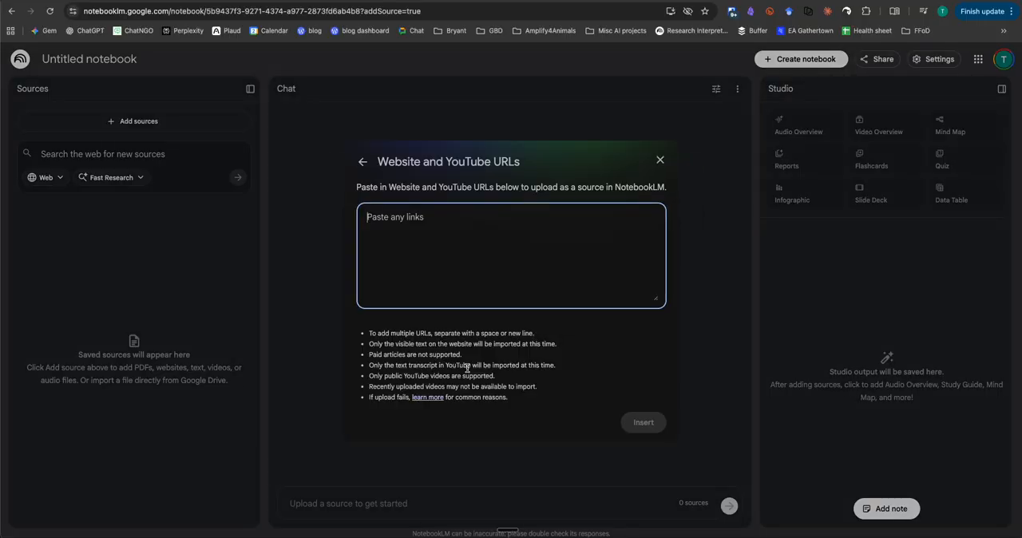
{"action": "key", "text": "super+v"}
{"action": "scroll", "coordinate": [431, 240], "scroll_direction": "up", "scroll_amount": 5}
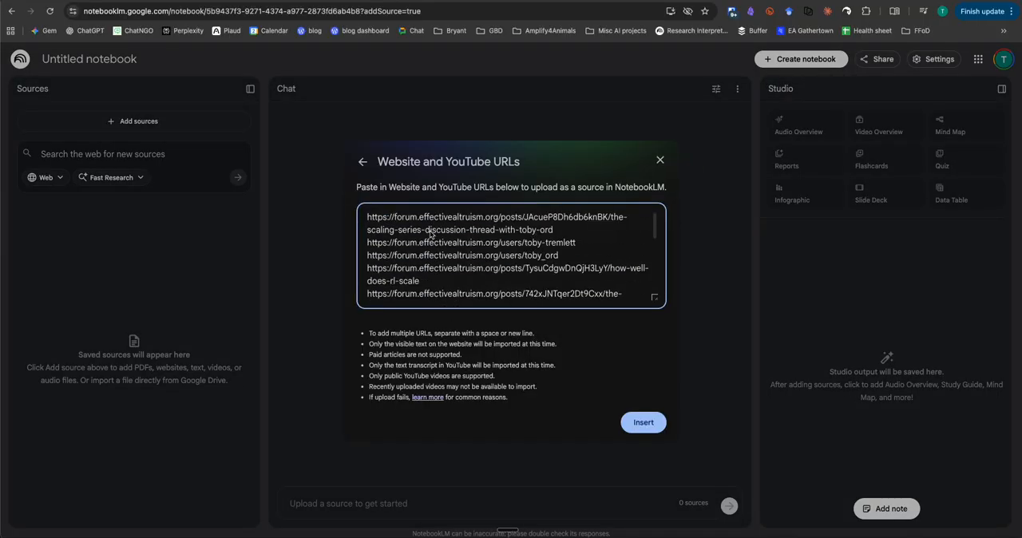
Remove the two user profile links from the pasted URL list and insert the remaining links as sources
{"action": "left_click", "coordinate": [576, 260]}
{"action": "left_click_drag", "start_coordinate": [577, 260], "coordinate": [367, 237]}
{"action": "key", "text": "BackSpace"}
{"action": "key", "text": "BackSpace"}
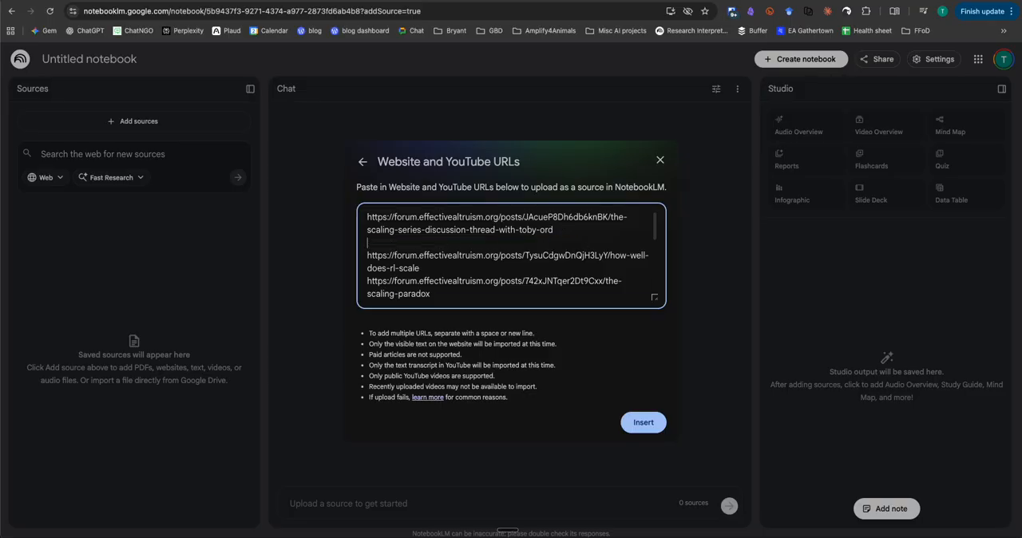
{"action": "left_click", "coordinate": [644, 421]}
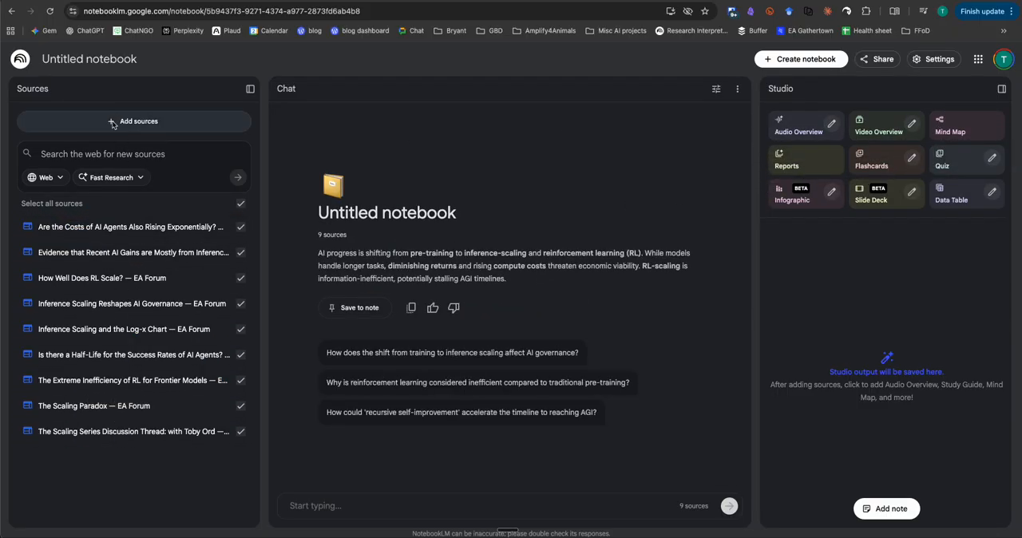
Rename the untitled notebook to "Ord's scaling law essays"
{"action": "left_click", "coordinate": [107, 68]}
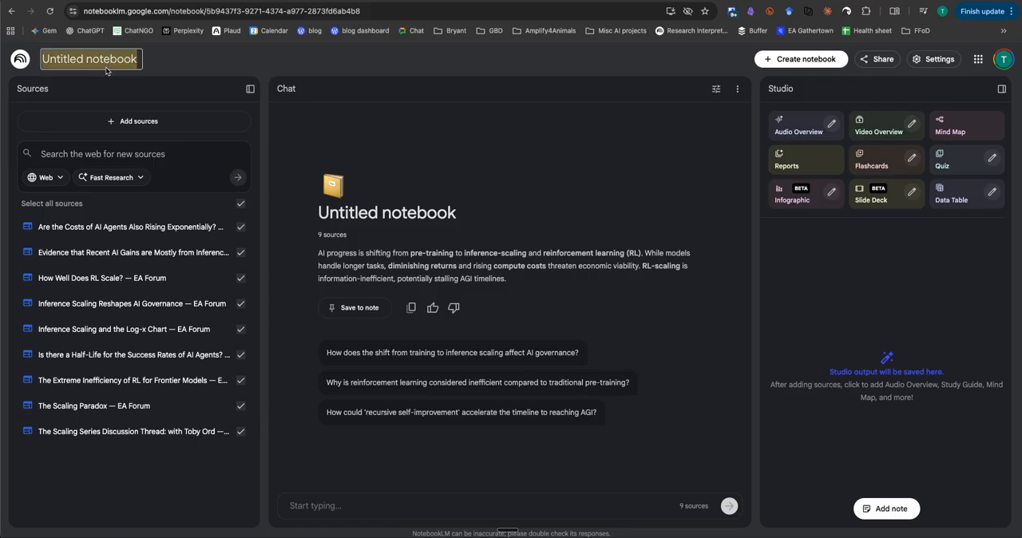
{"action": "type", "text": "Ord's scaling law essays"}
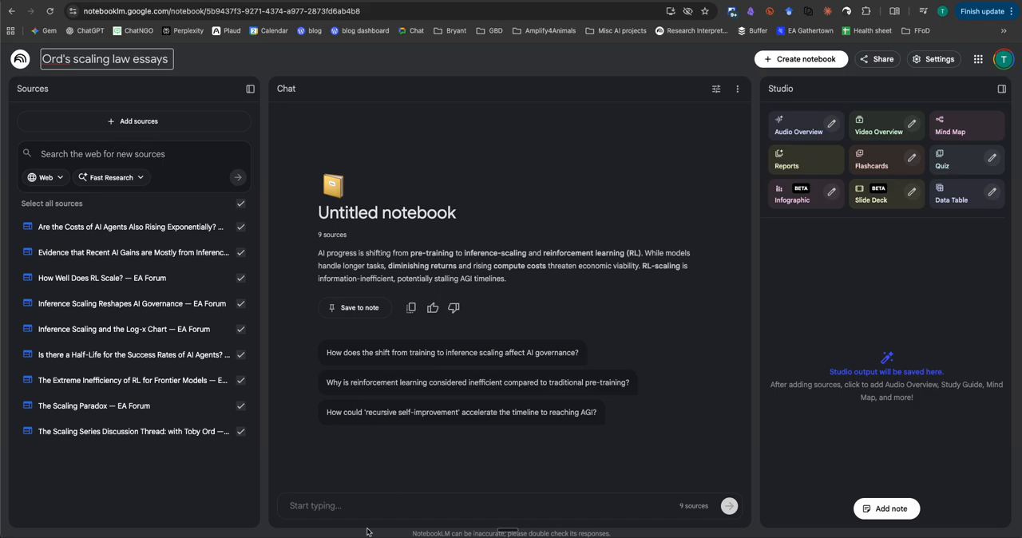
{"action": "key", "text": "Return"}
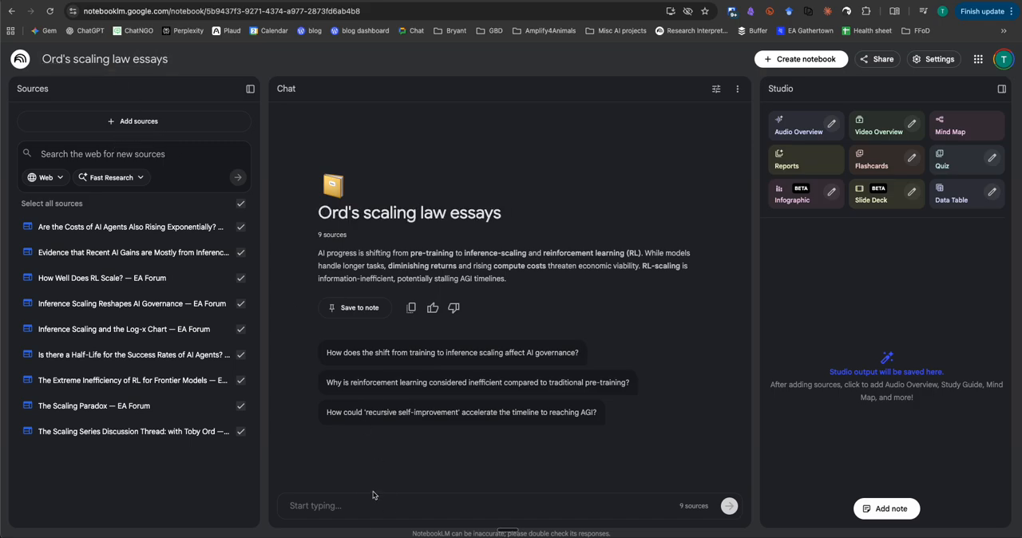
Ask the notebook chat "What's the most interesting non-obvious insight from these pieces?"
{"action": "left_click", "coordinate": [363, 516]}
{"action": "type", "text": "What'"}
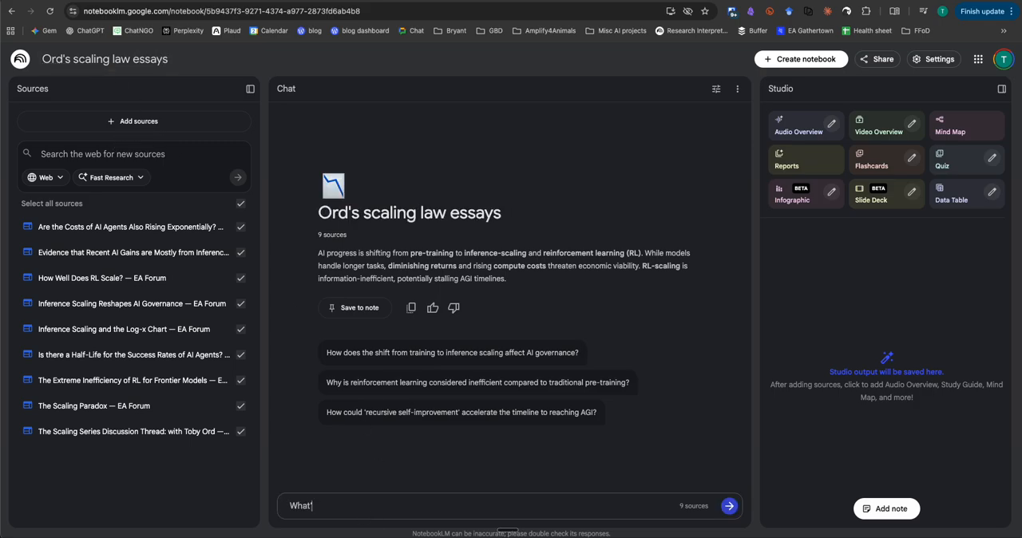
{"action": "type", "text": "s teh most interesting"}
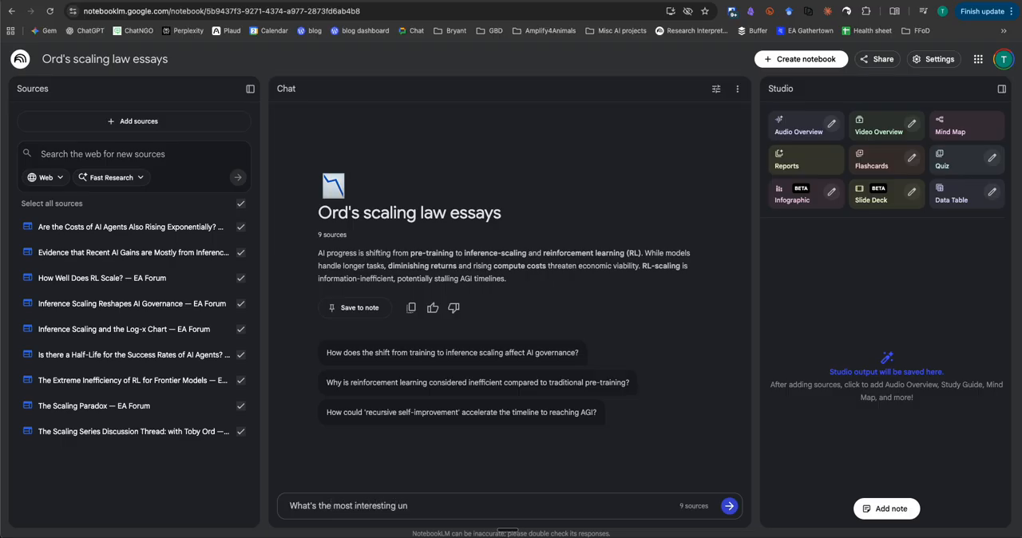
{"action": "type", "text": " non-obvious insight from hese pieces?"}
{"action": "key", "text": "shift+Return"}
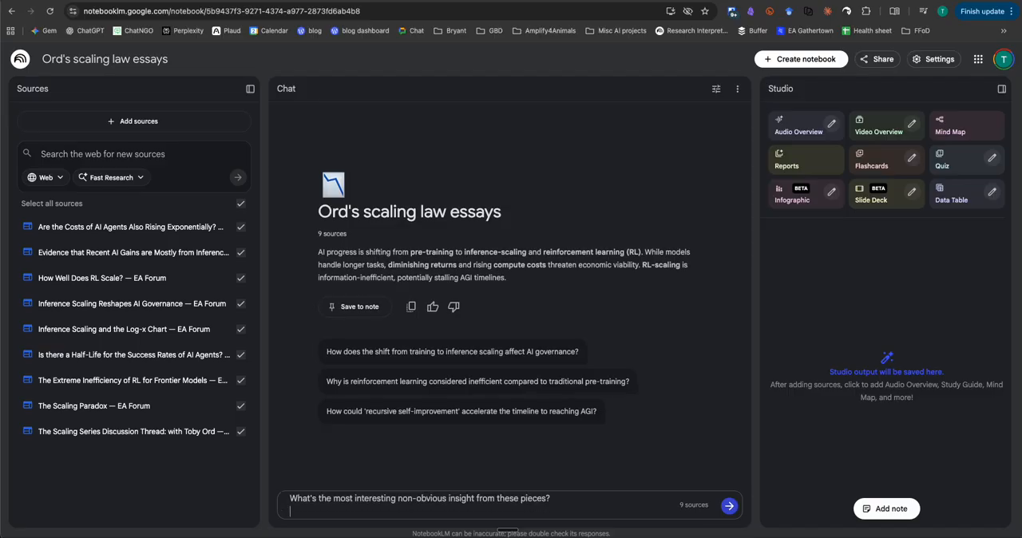
{"action": "key", "text": "Return"}
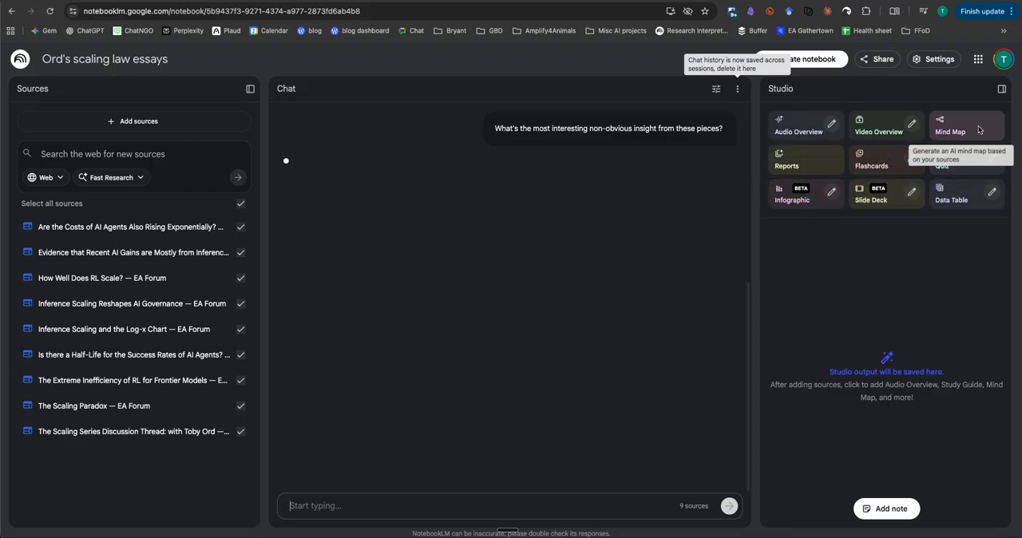
Generate a mind map from the notebook's sources and read through the chat's answer about the non-obvious insight
{"action": "left_click", "coordinate": [953, 130]}
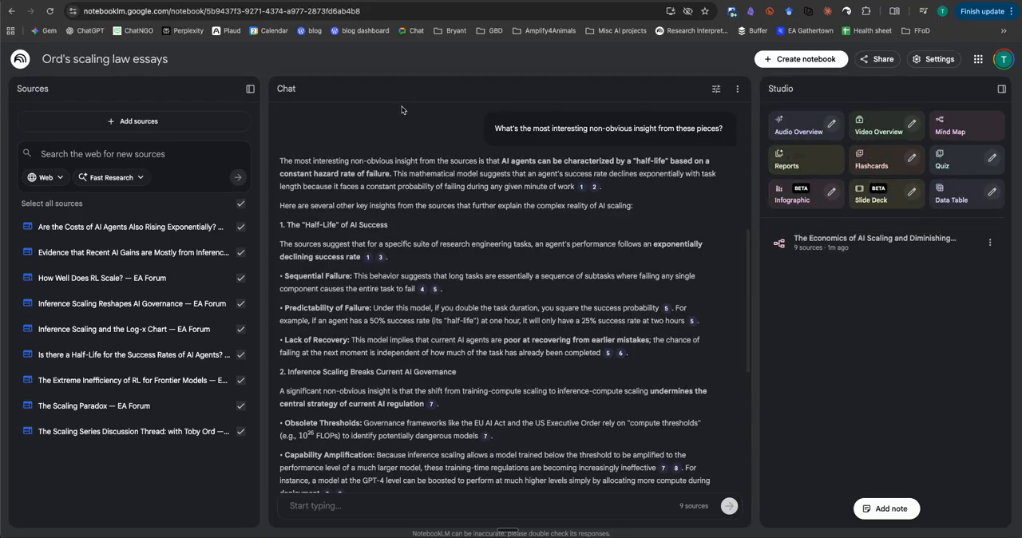
{"action": "scroll", "coordinate": [465, 155], "scroll_direction": "up", "scroll_amount": 1}
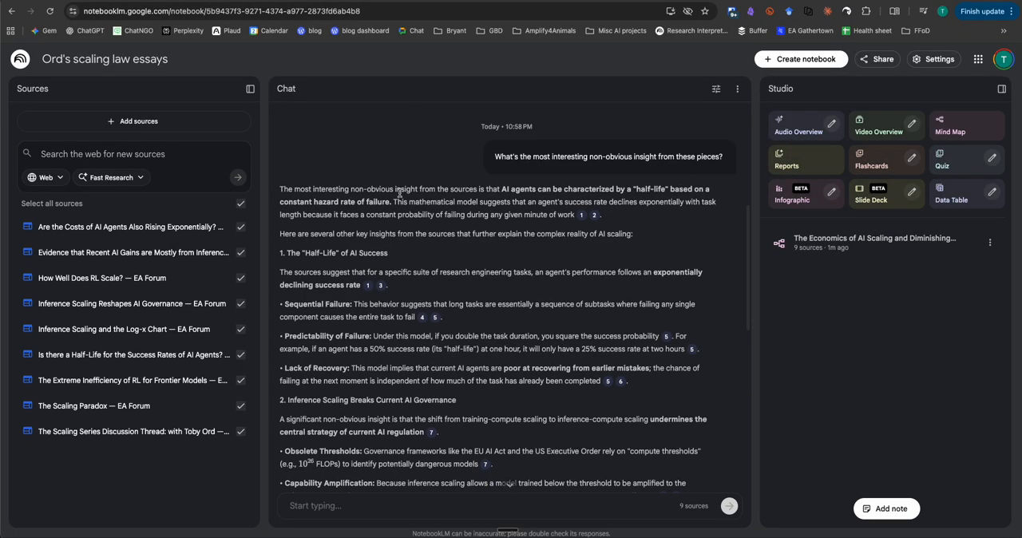
{"action": "scroll", "coordinate": [400, 196], "scroll_direction": "down", "scroll_amount": 1}
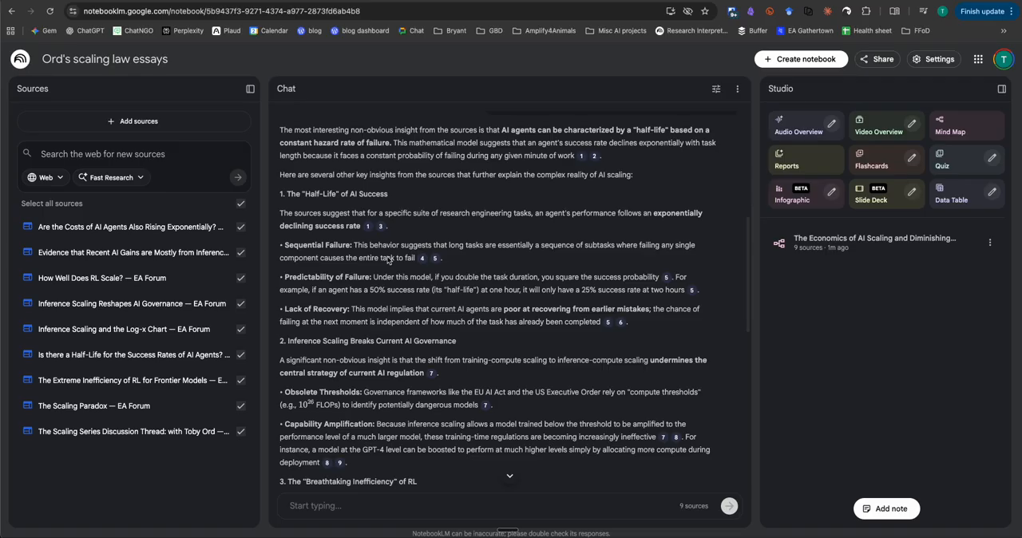
{"action": "scroll", "coordinate": [387, 263], "scroll_direction": "down", "scroll_amount": 5}
Ask the chat what he says about the costs of AI models over time
{"action": "left_click", "coordinate": [333, 505]}
{"action": "type", "text": "what does he s"}
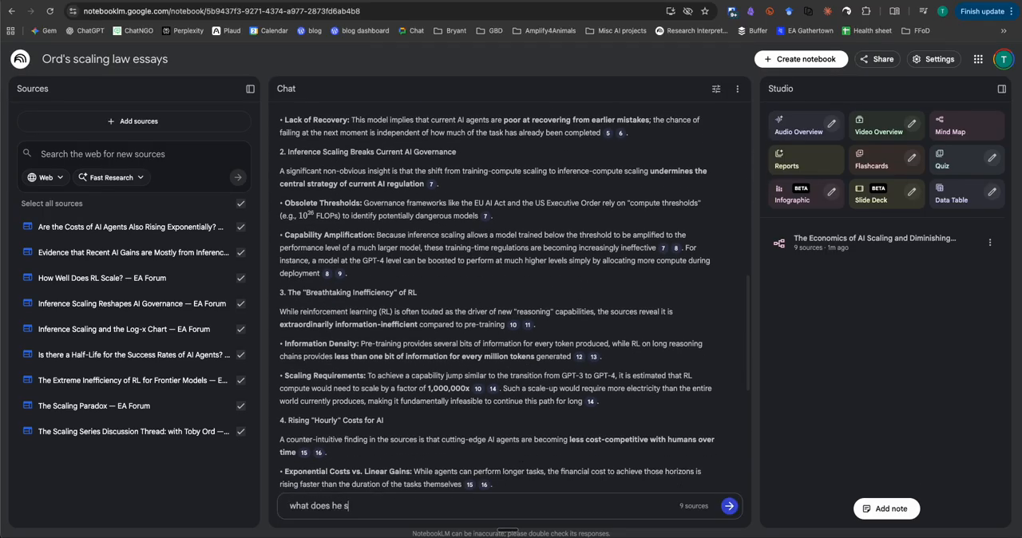
{"action": "type", "text": "ay about tehc costs of AI m"}
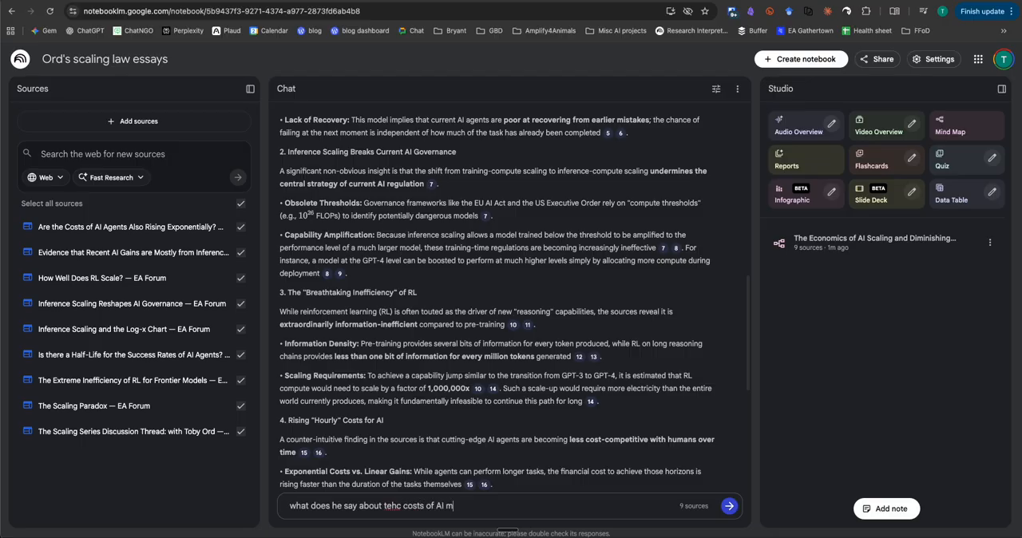
{"action": "type", "text": "odels over time?"}
{"action": "key", "text": "Return"}
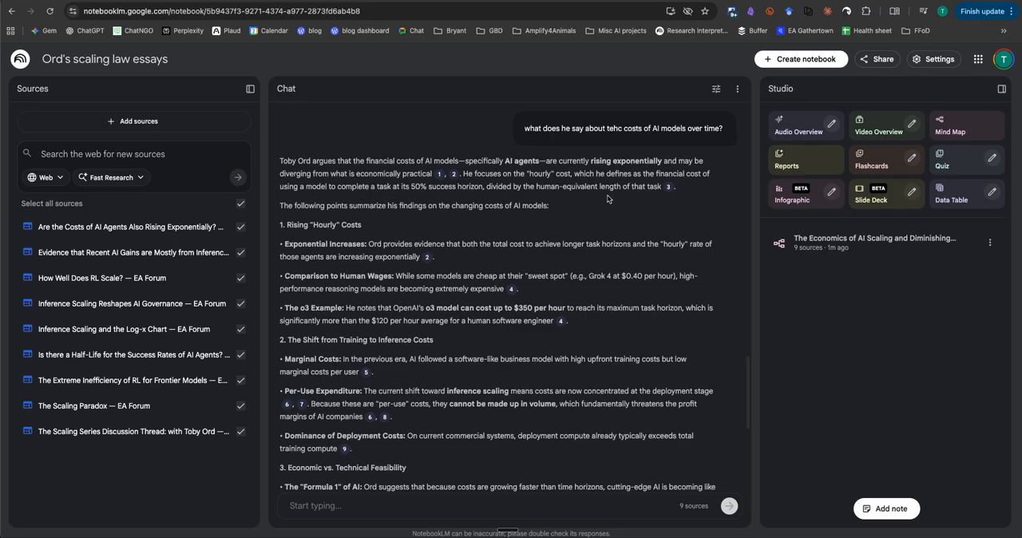
Review the answer's "hourly" cost definition and ask the chat to "explain this concept of an hourly cost in a simpler way"
{"action": "scroll", "coordinate": [355, 219], "scroll_direction": "down", "scroll_amount": 1}
{"action": "scroll", "coordinate": [355, 220], "scroll_direction": "up", "scroll_amount": 1}
{"action": "left_click_drag", "start_coordinate": [464, 173], "coordinate": [549, 185]}
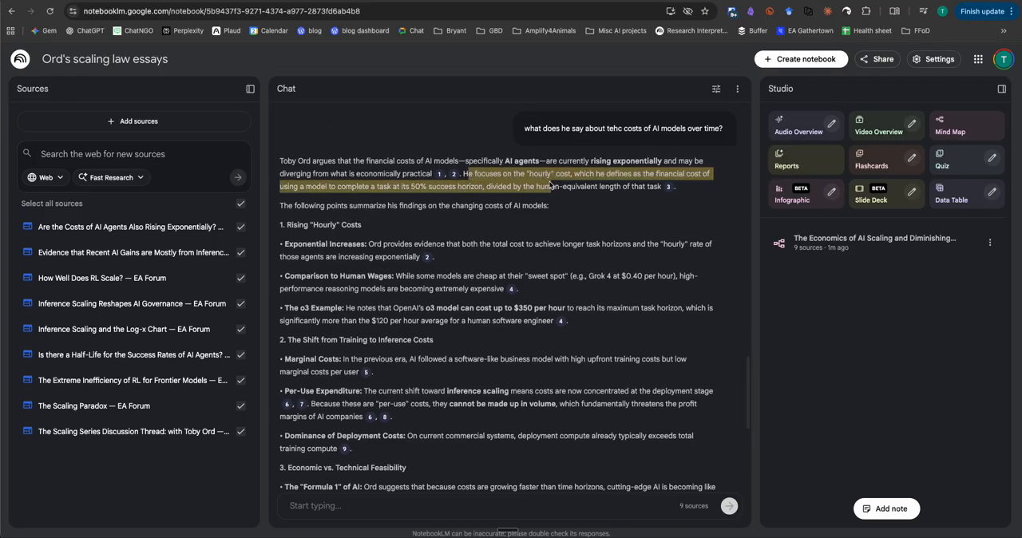
{"action": "left_click", "coordinate": [462, 201]}
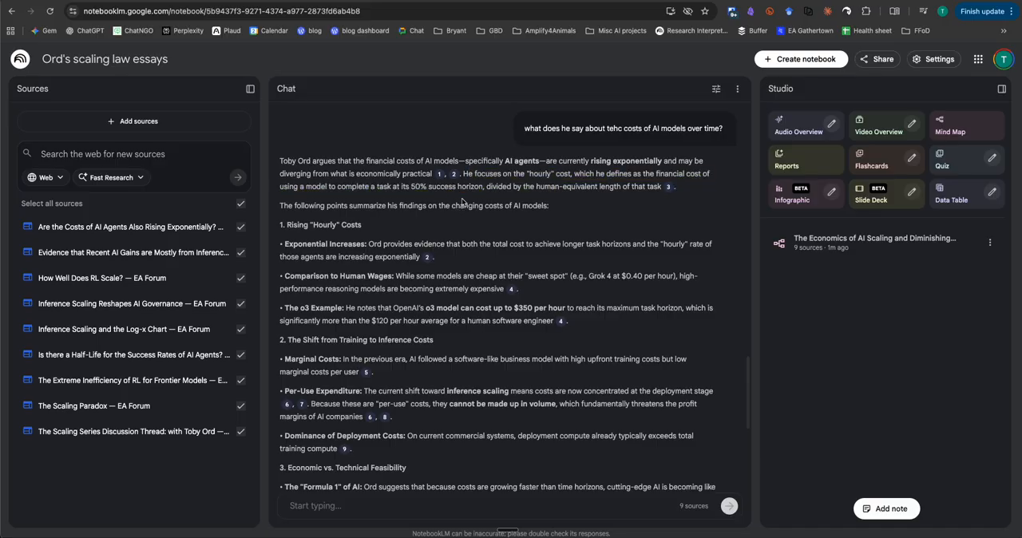
{"action": "left_click", "coordinate": [319, 512]}
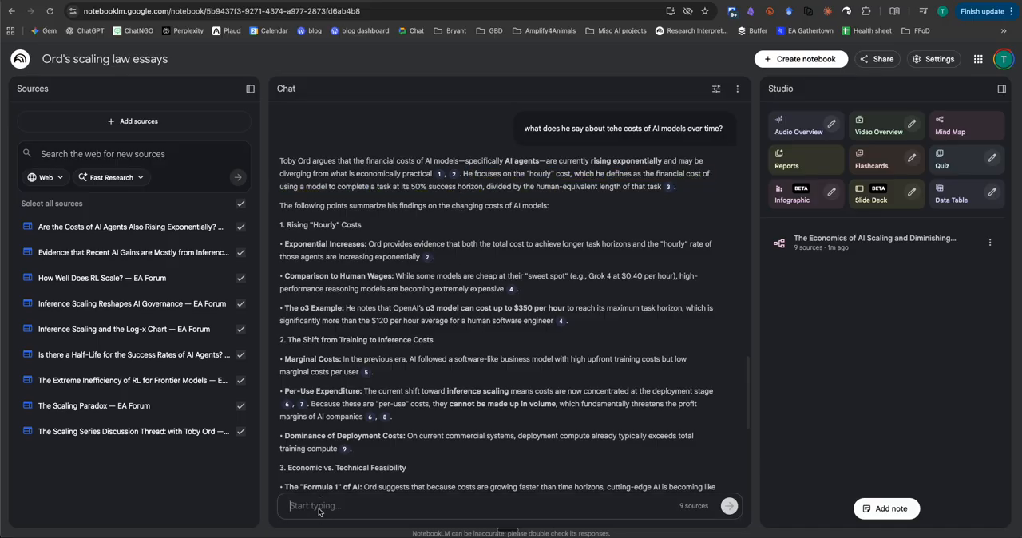
{"action": "type", "text": "explain this"}
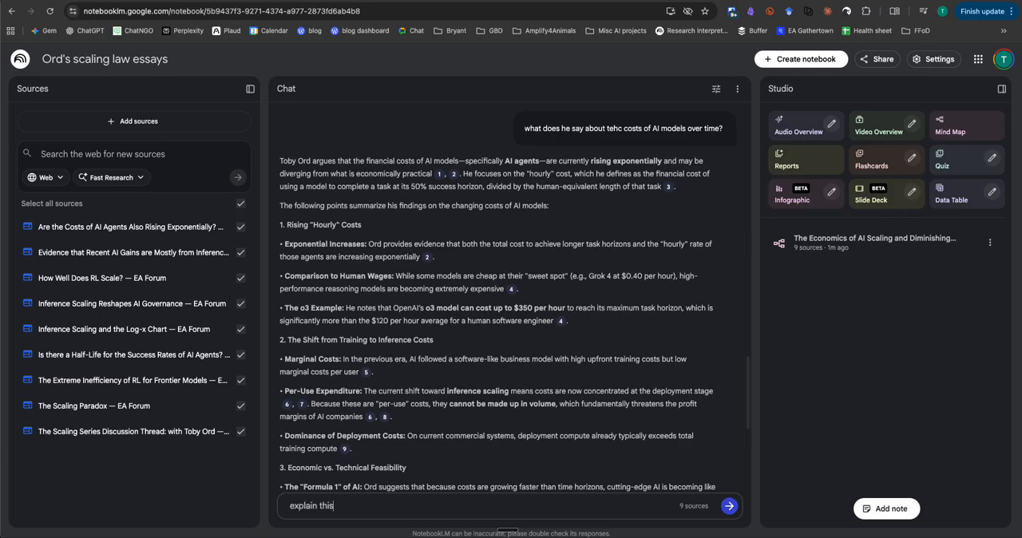
{"action": "type", "text": " concept of an hourly cost in a simpler way"}
{"action": "key", "text": "Return"}
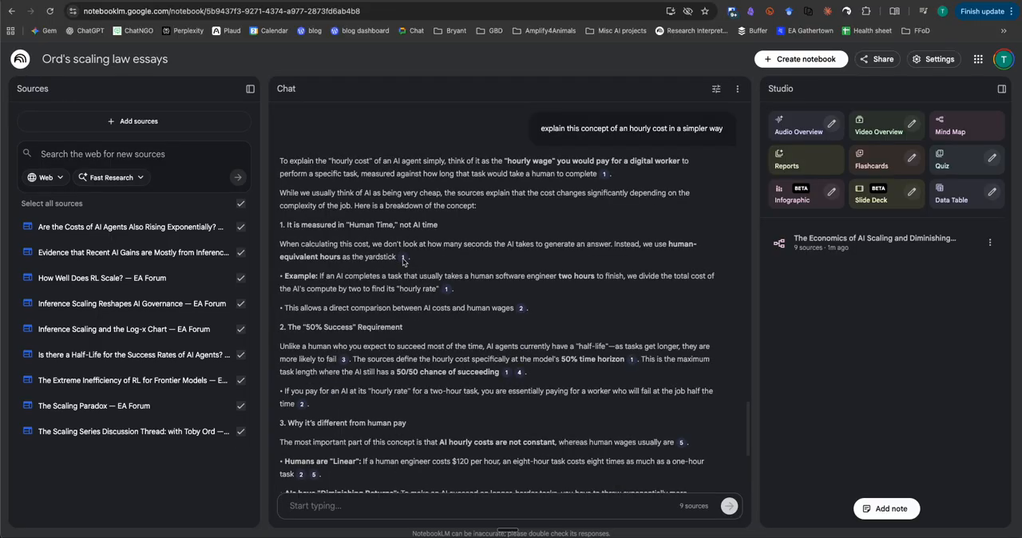
Preview the source passage cited for "human-equivalent hours" and look back through the chat answers
{"action": "mouse_move", "coordinate": [403, 259]}
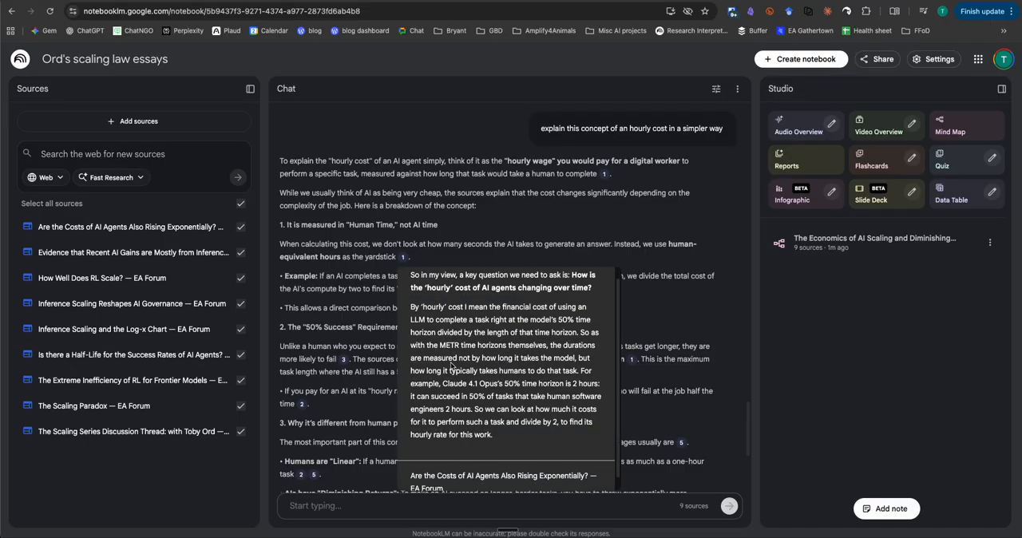
{"action": "mouse_move", "coordinate": [445, 295]}
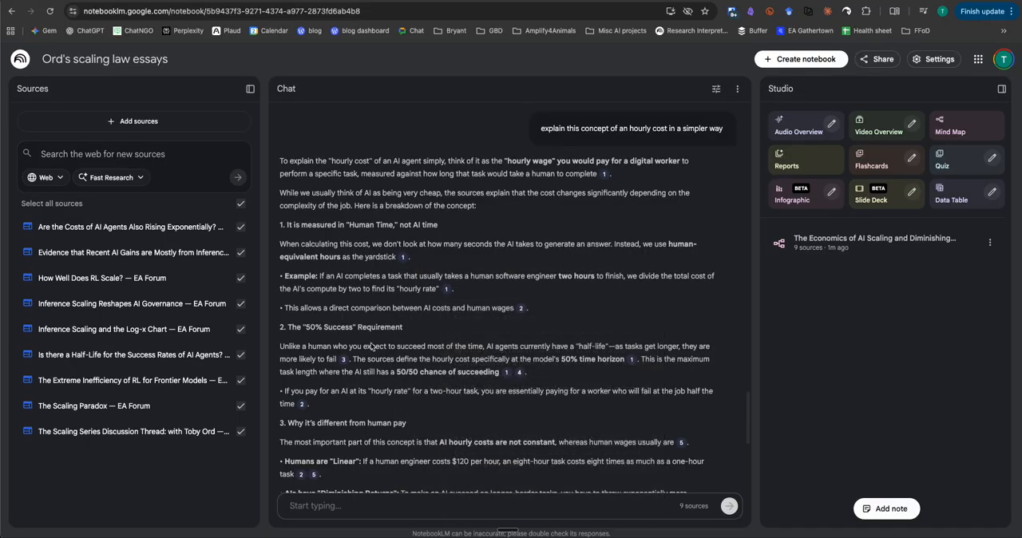
{"action": "mouse_move", "coordinate": [345, 361]}
{"action": "scroll", "coordinate": [573, 187], "scroll_direction": "down", "scroll_amount": 5}
{"action": "scroll", "coordinate": [573, 186], "scroll_direction": "up", "scroll_amount": 10}
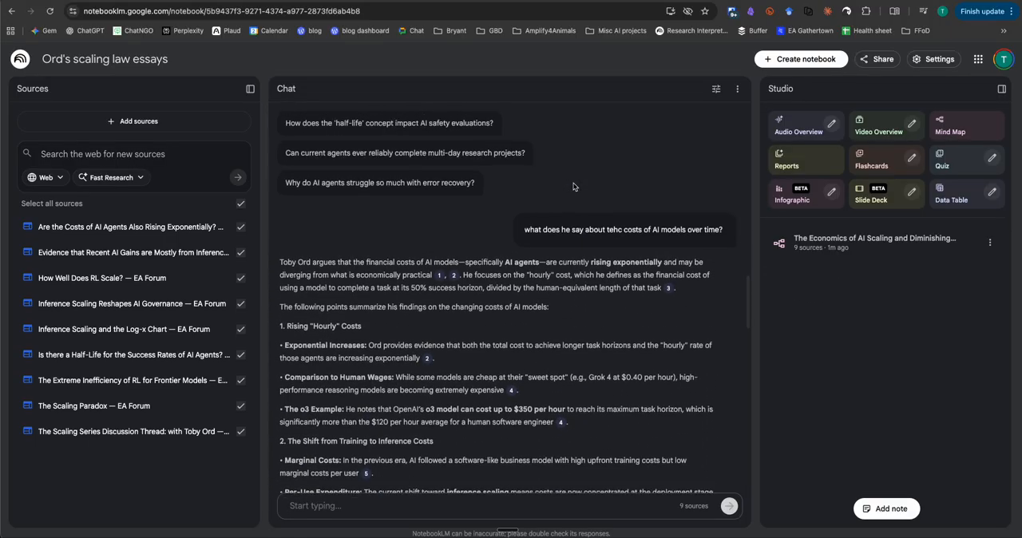